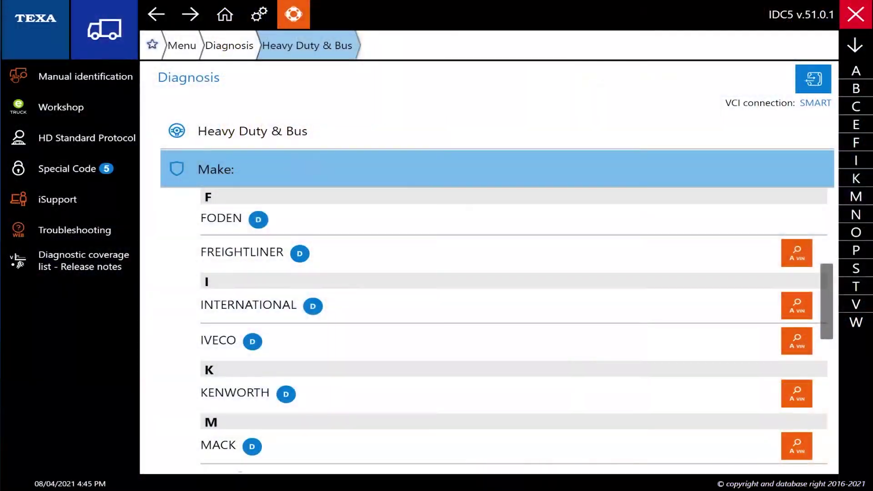
Run the automatic VIN scan for the FREIGHTLINER make and accept the Cummins entry as the identified vehicle
left_click(796, 252)
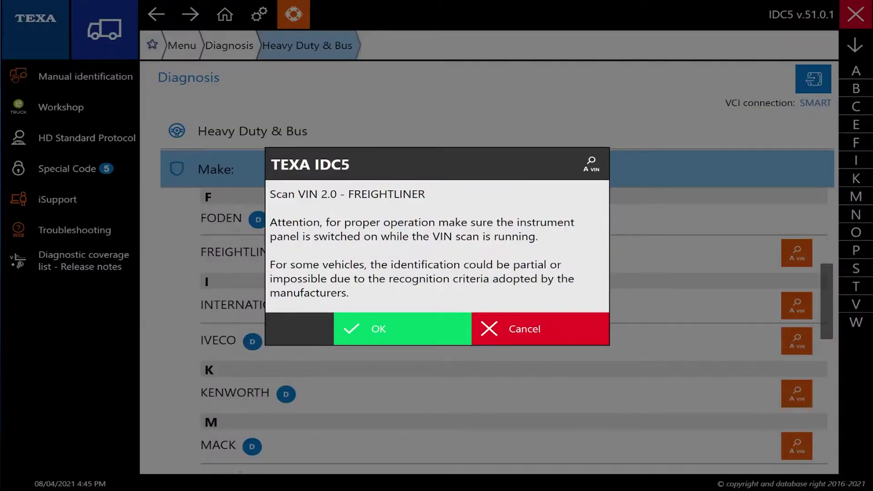
key("Return")
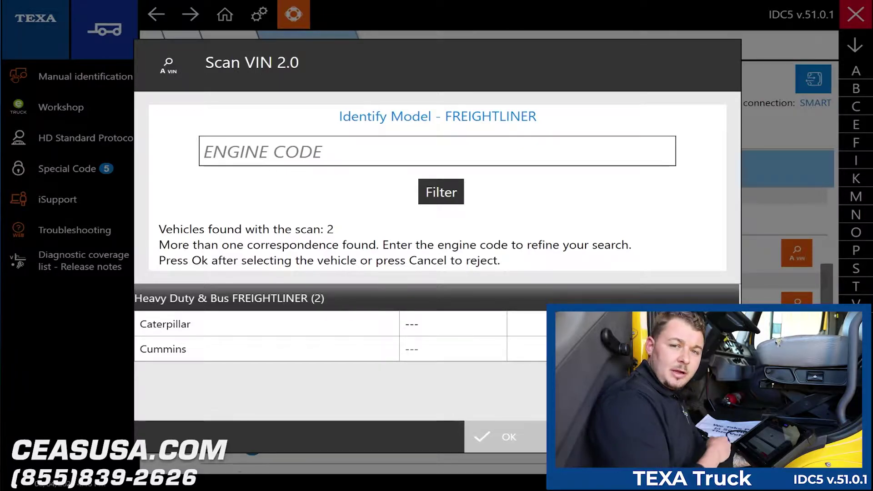
left_click(163, 349)
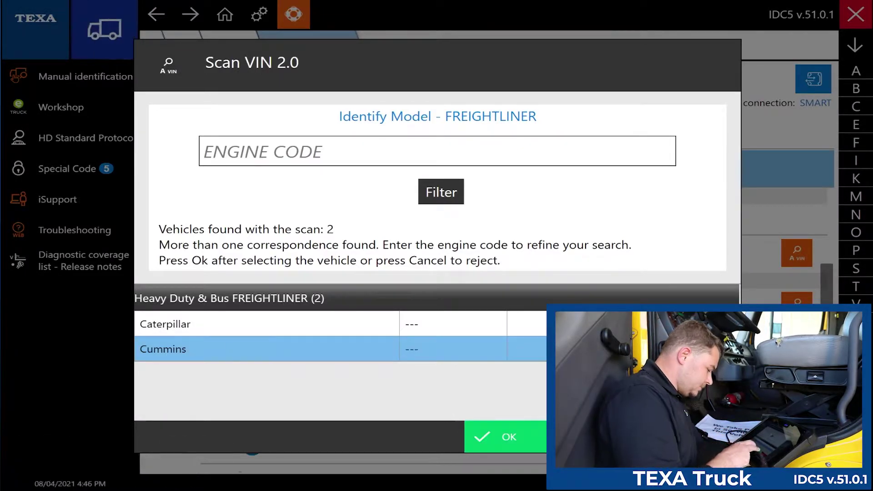
left_click(504, 436)
left_click(232, 272)
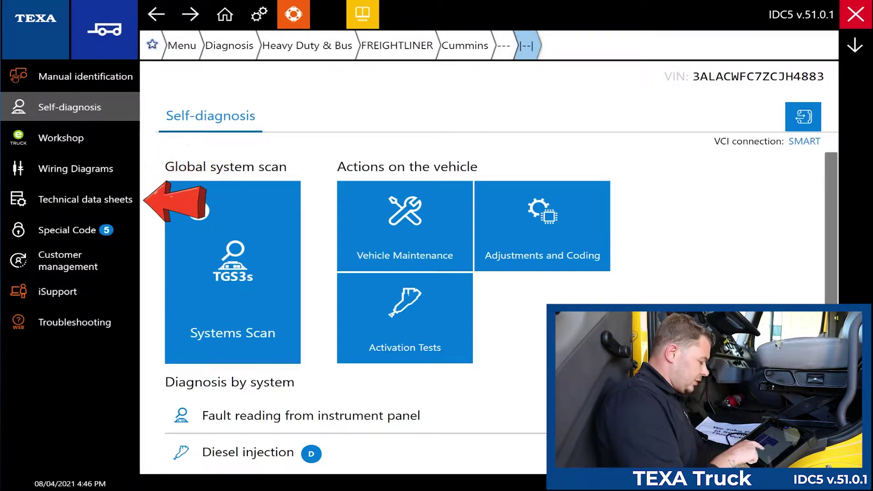
Look through the self-diagnosis options and the list of systems available for diagnosis on the identified vehicle
scroll(354, 309, "down", 2)
scroll(354, 309, "up", 2)
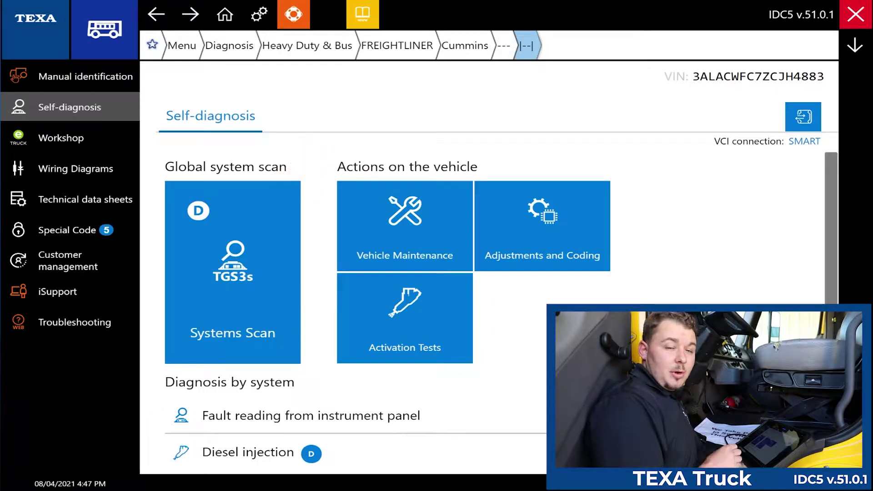
scroll(491, 314, "down", 5)
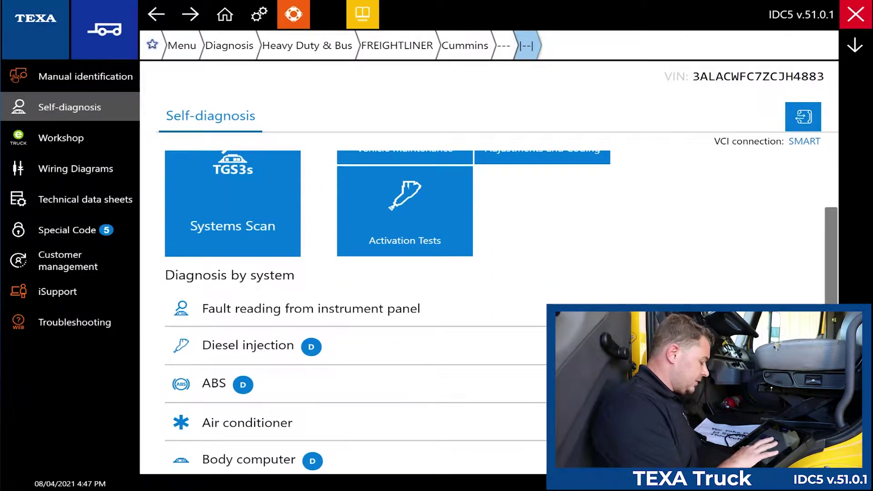
scroll(491, 313, "down", 5)
scroll(491, 314, "down", 5)
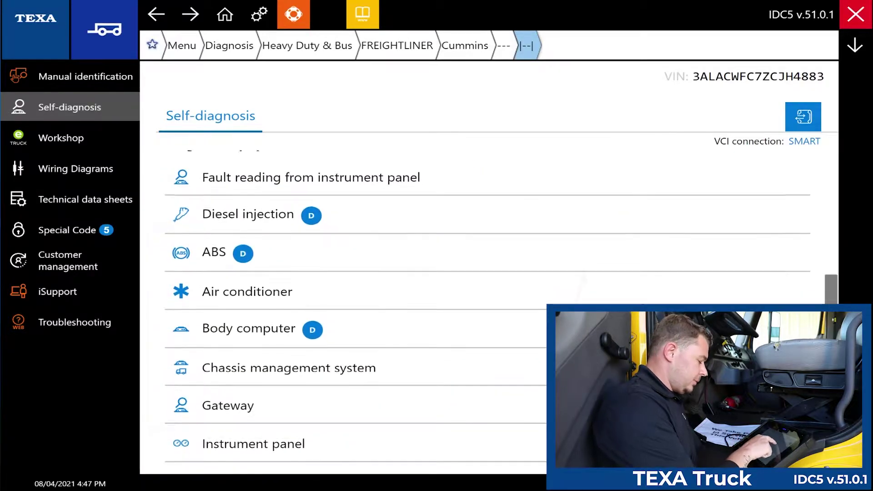
scroll(491, 314, "up", 10)
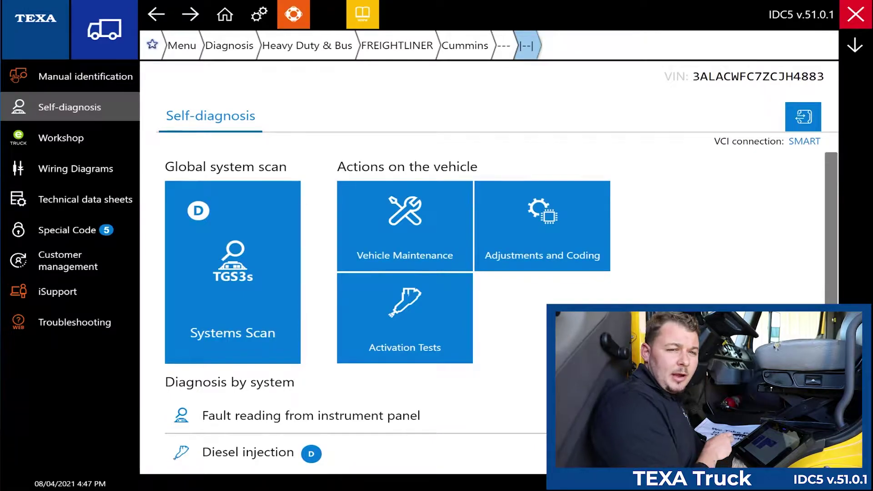
Open the diesel injection wiring diagram for Cummins ISB6.7 CM2350 and examine the connections around the engine control unit up close
left_click(76, 168)
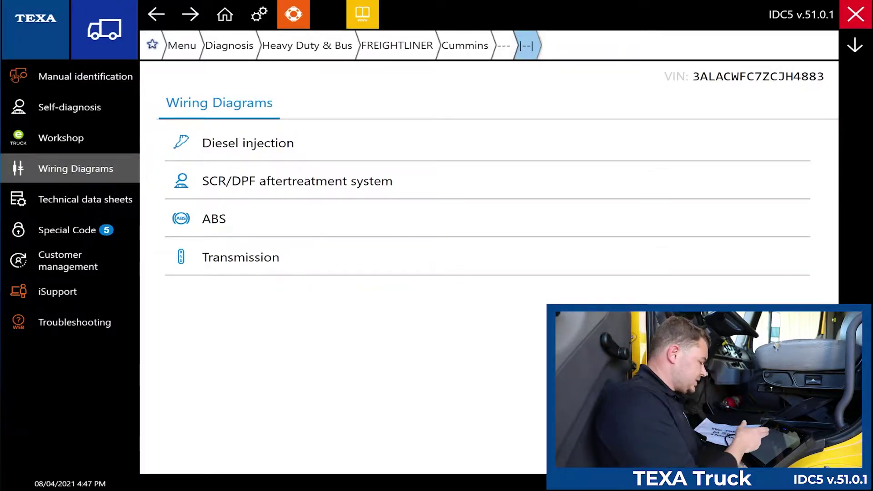
left_click(248, 143)
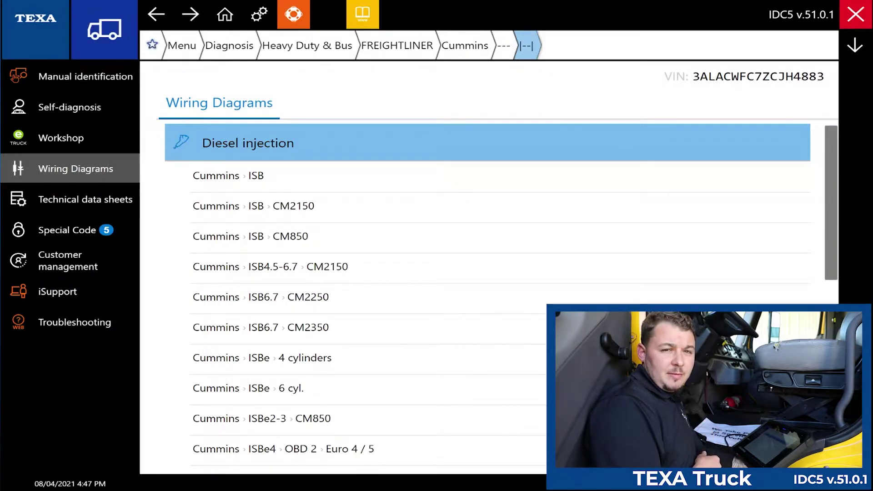
scroll(455, 295, "down", 2)
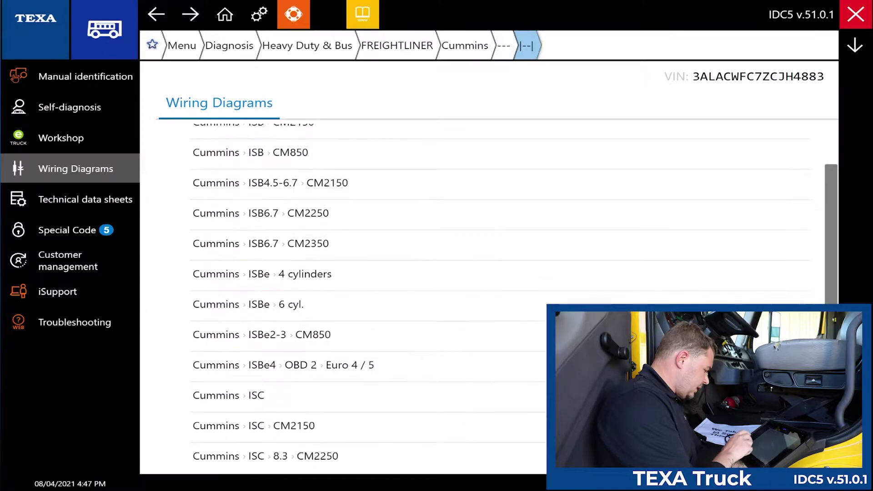
left_click(306, 242)
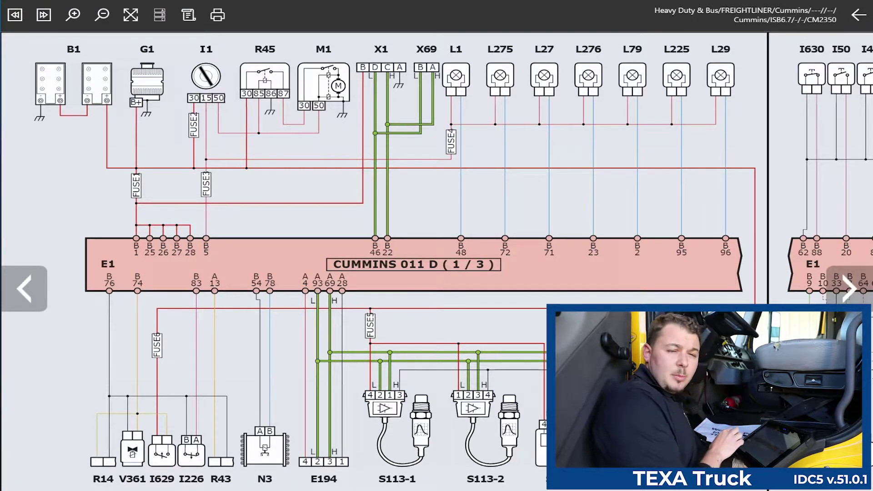
scroll(448, 269, "up", 5)
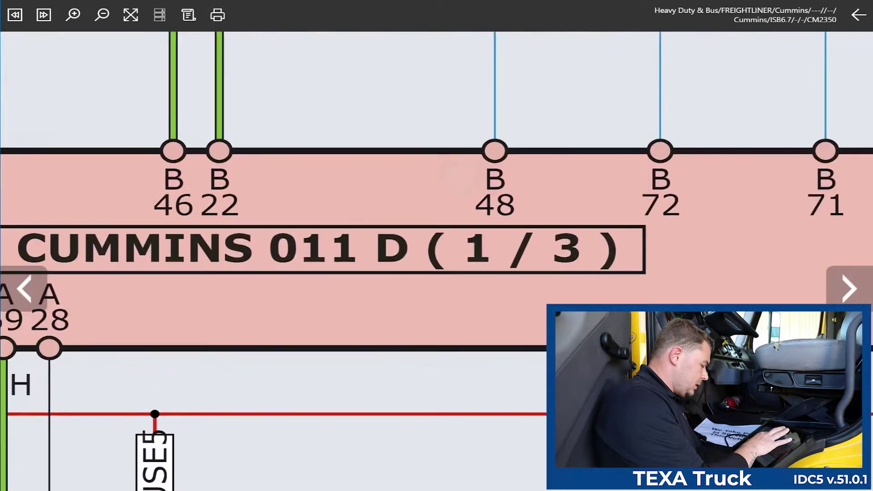
scroll(480, 296, "down", 5)
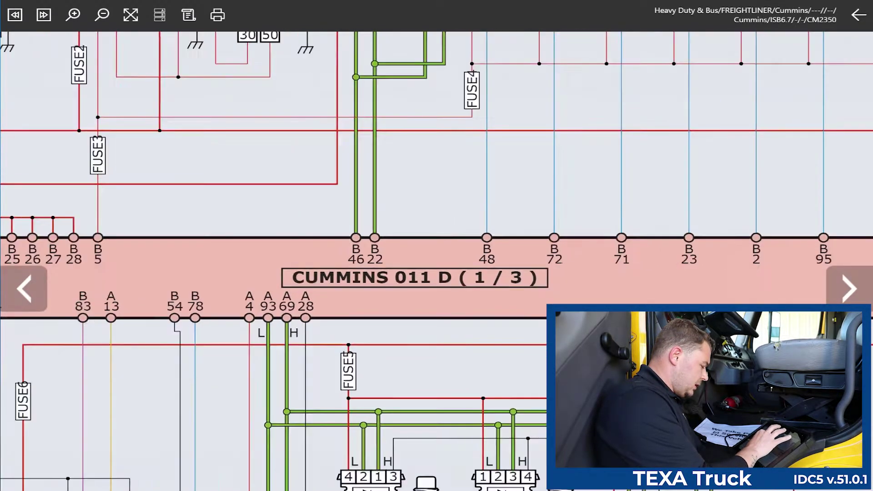
scroll(436, 272, "down", 5)
scroll(436, 273, "up", 4)
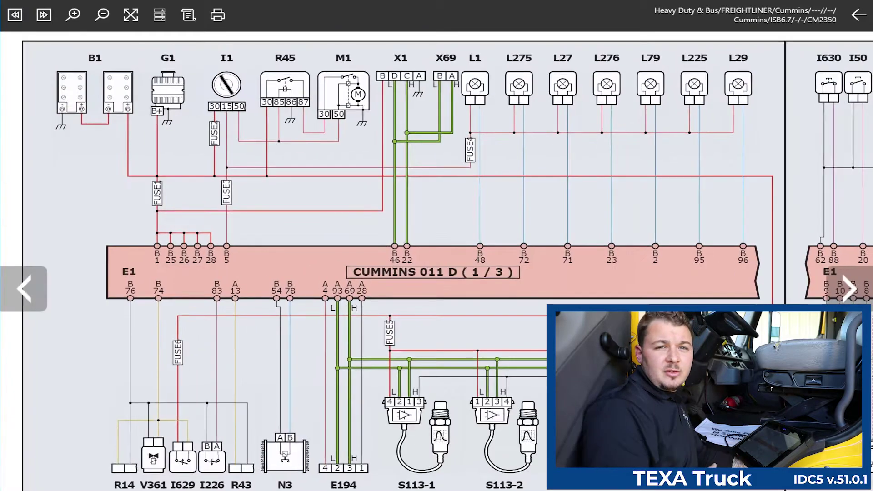
scroll(432, 254, "up", 1)
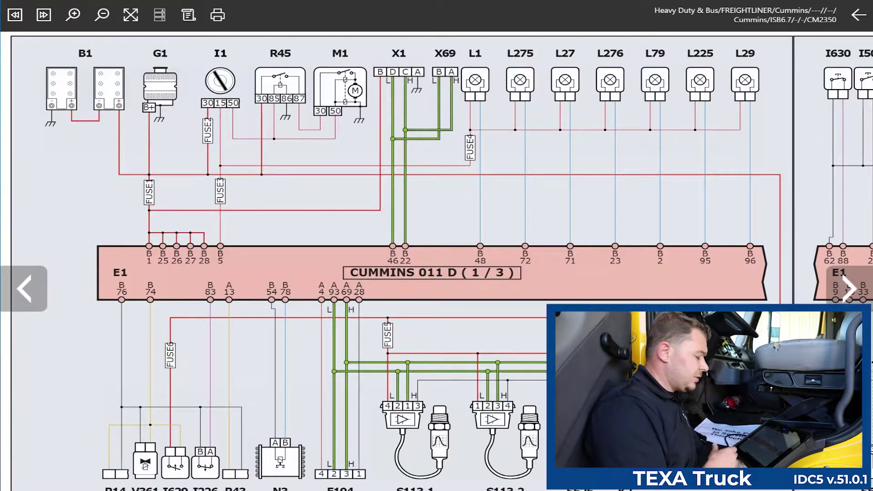
Find the oil pressure switch I155 in the wiring diagram's component list and read through its device card
left_click(159, 15)
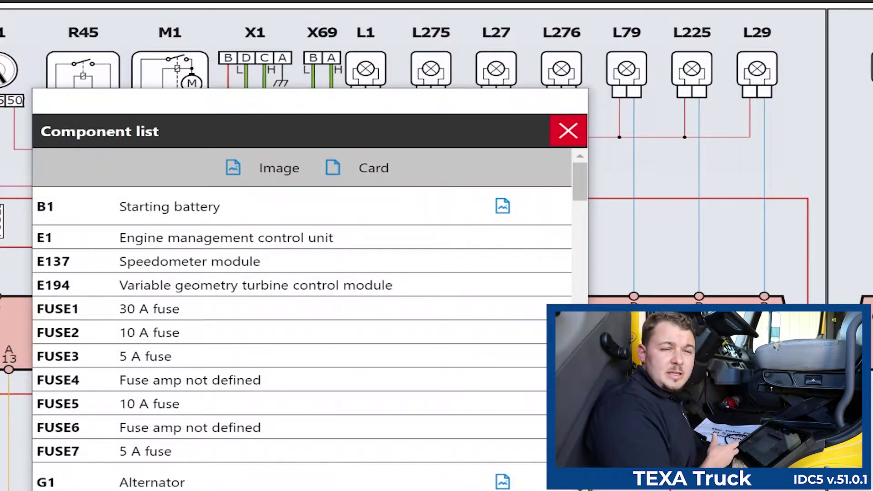
scroll(300, 318, "down", 5)
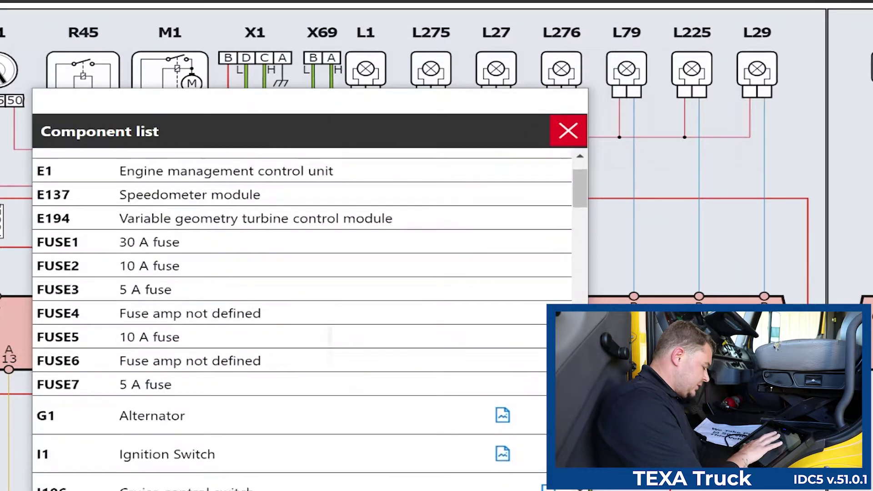
scroll(300, 318, "down", 3)
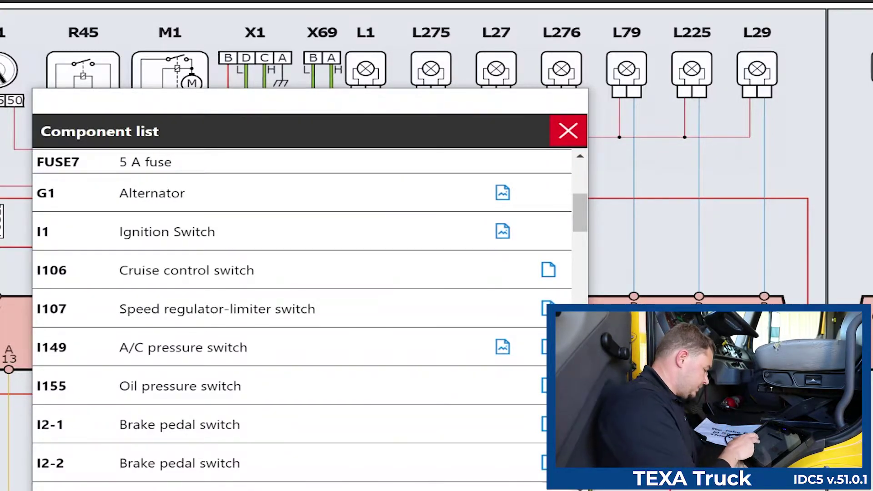
left_click(181, 385)
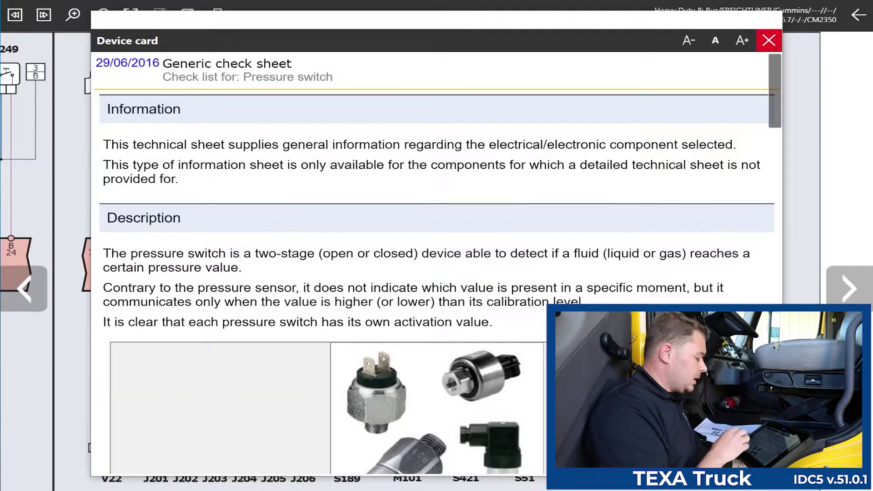
scroll(436, 263, "down", 3)
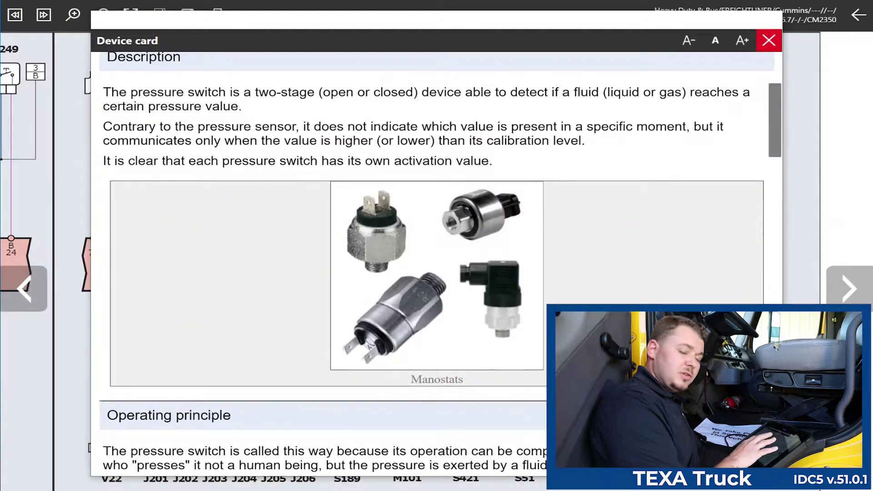
scroll(436, 264, "down", 3)
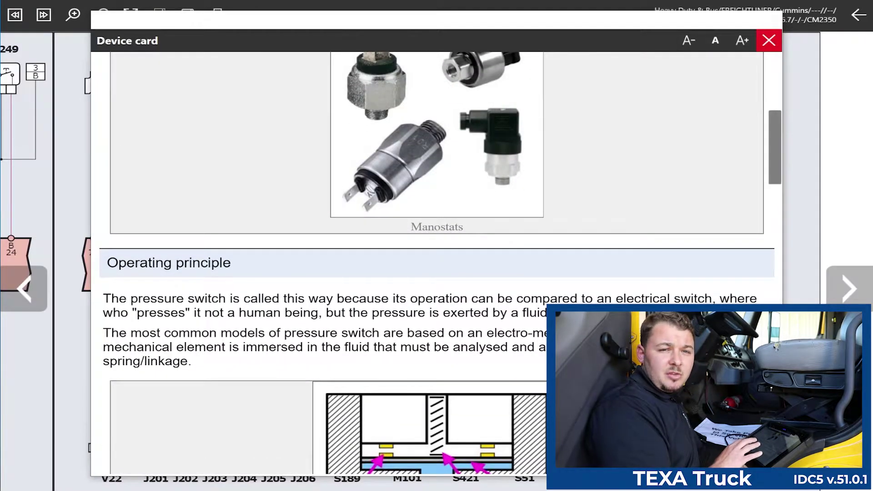
scroll(437, 263, "down", 10)
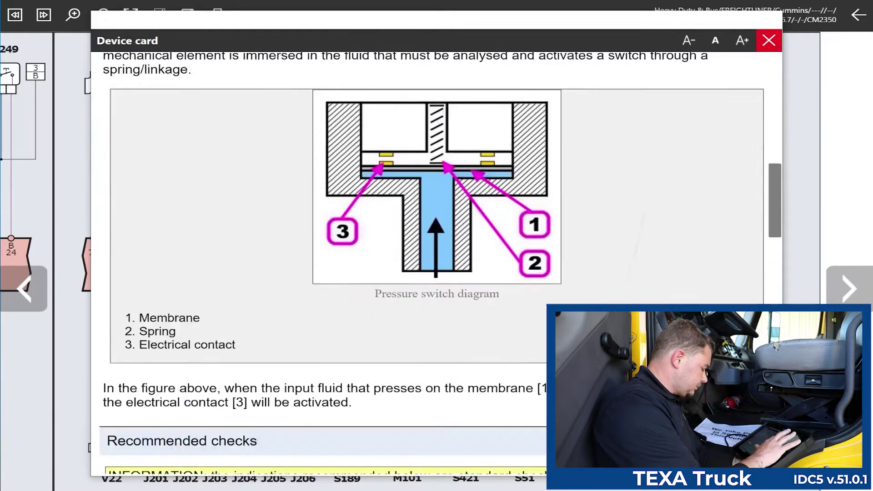
scroll(436, 263, "down", 4)
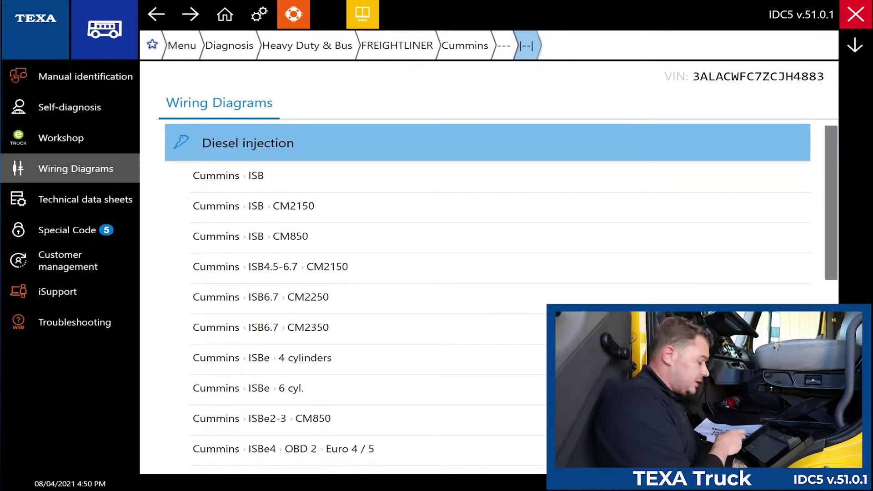
Open the VGT Cummins actuator calibration procedure from the technical data sheets and read through it
left_click(104, 198)
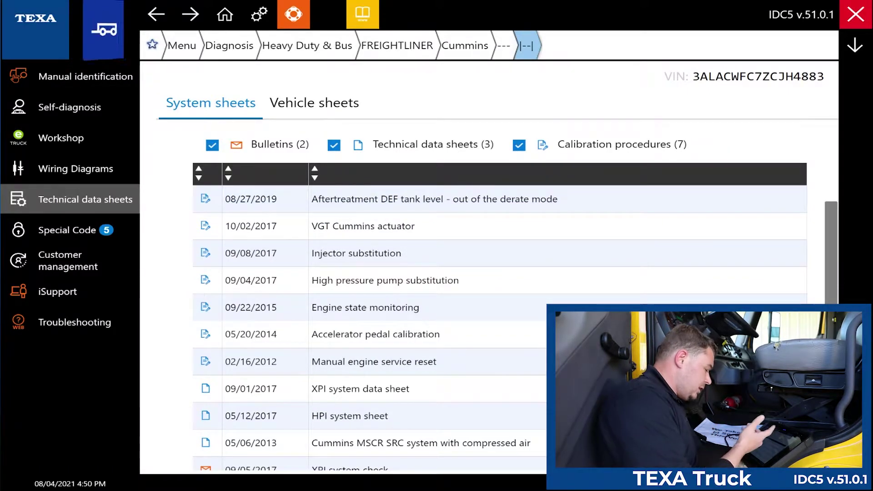
left_click(363, 226)
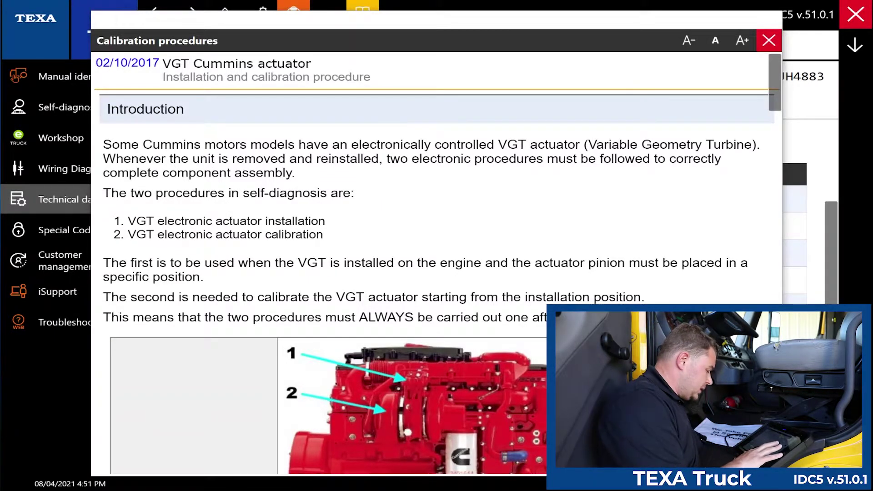
scroll(436, 263, "down", 3)
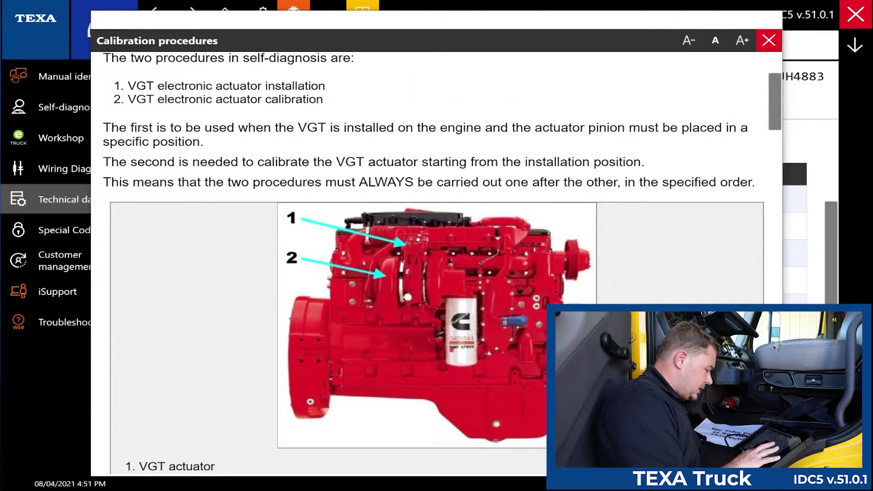
scroll(437, 264, "down", 3)
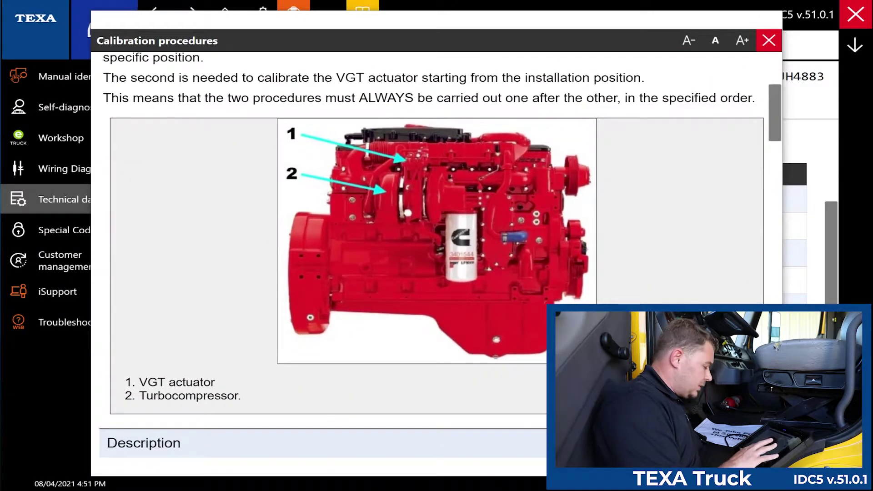
scroll(436, 264, "down", 3)
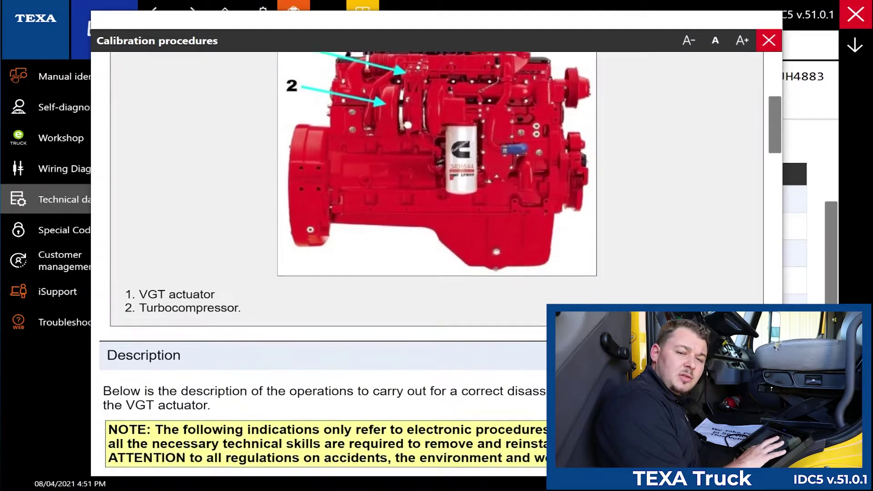
scroll(437, 264, "down", 3)
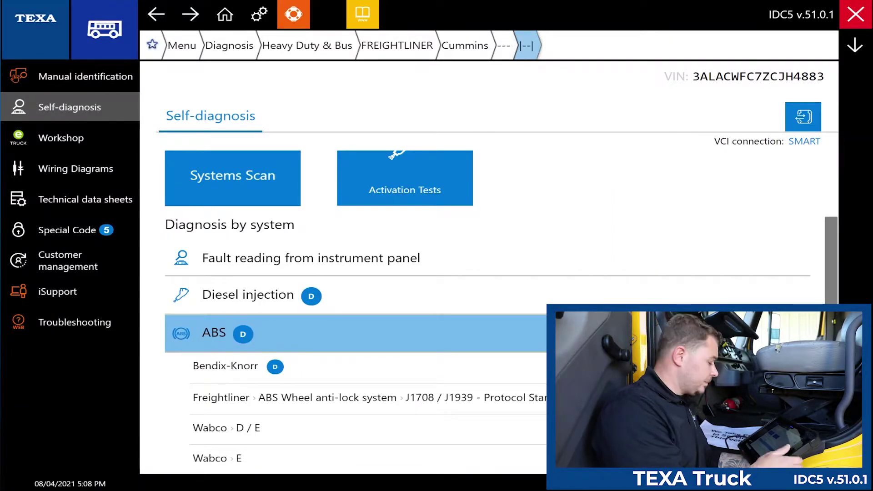
Run the TGS3s global systems scan from self-diagnosis, dismissing the connection information and acknowledging the key-to-RUN notice
scroll(486, 273, "up", 3)
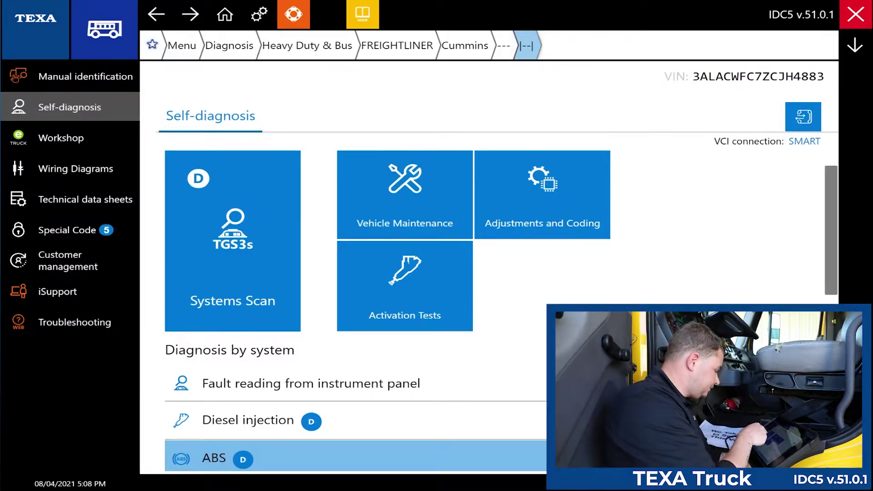
key("Return")
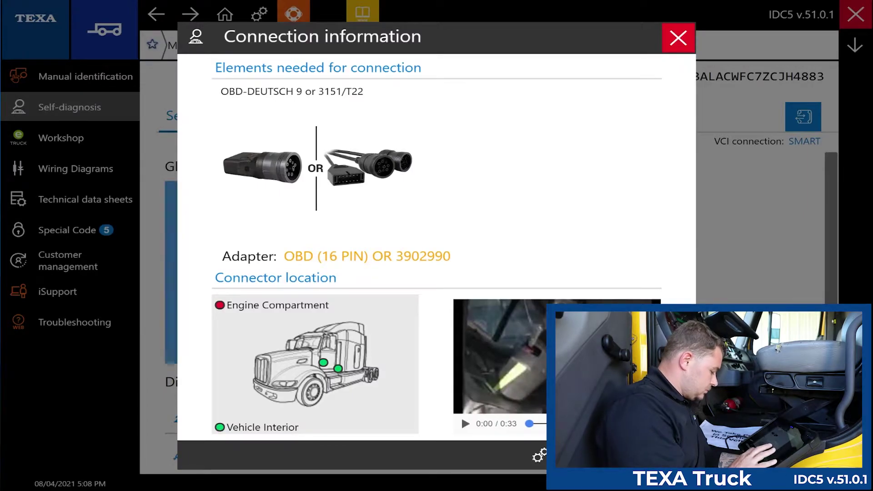
left_click(677, 38)
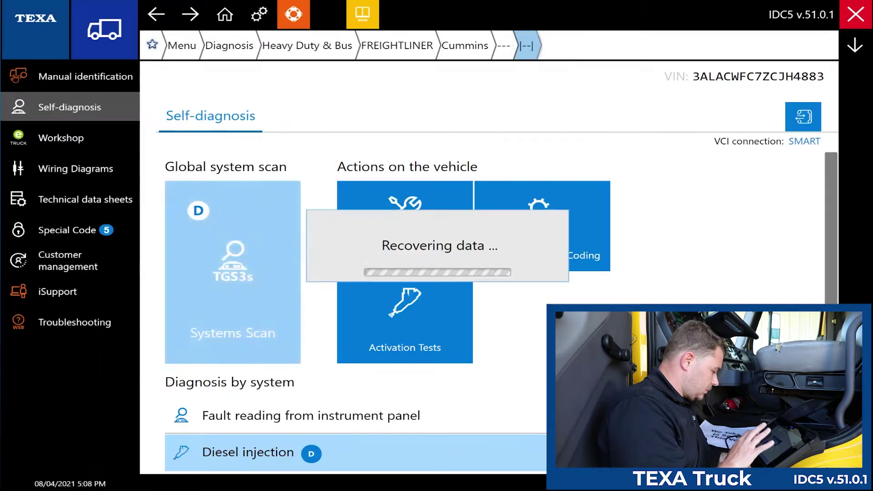
left_click(404, 232)
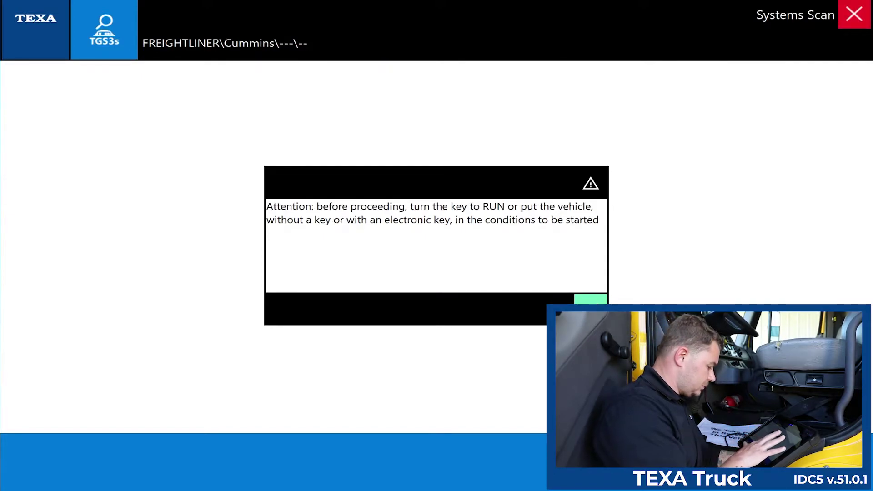
key("Return")
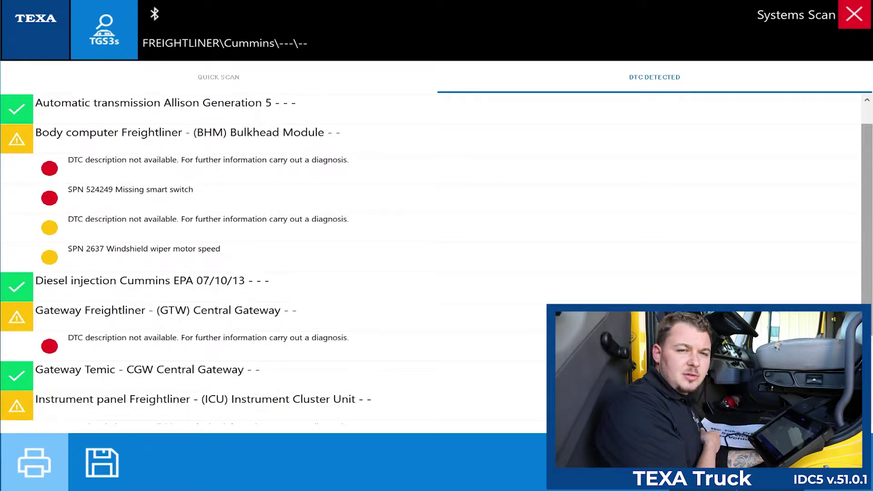
Start a diagnosis of Diesel injection Cummins EPA 07/10/13 from the scan results and browse its live data parameters
left_click(150, 284)
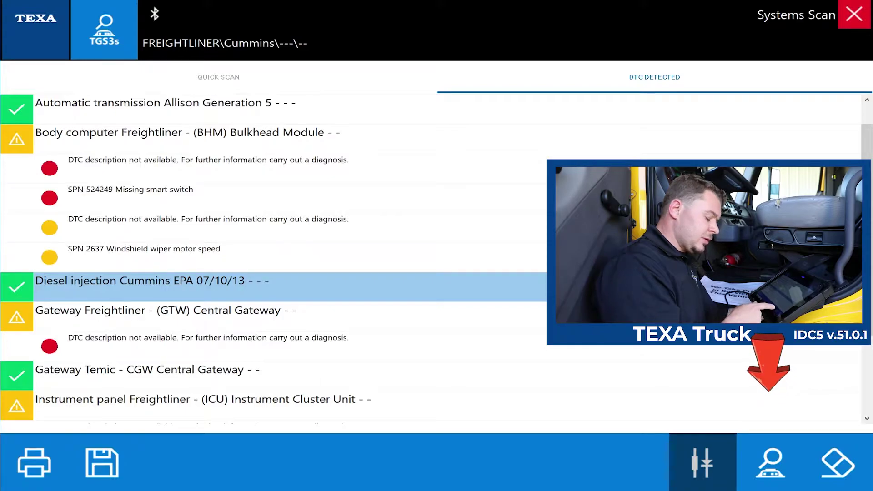
left_click(771, 463)
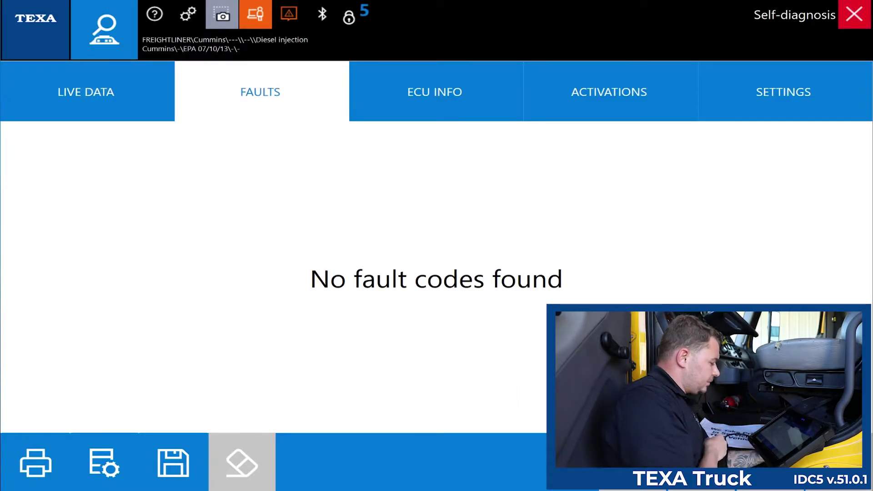
left_click(86, 92)
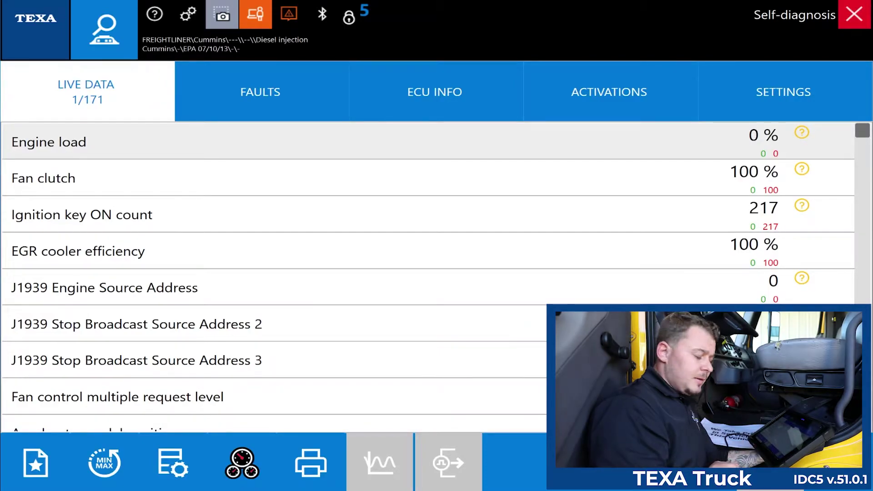
scroll(484, 240, "down", 3)
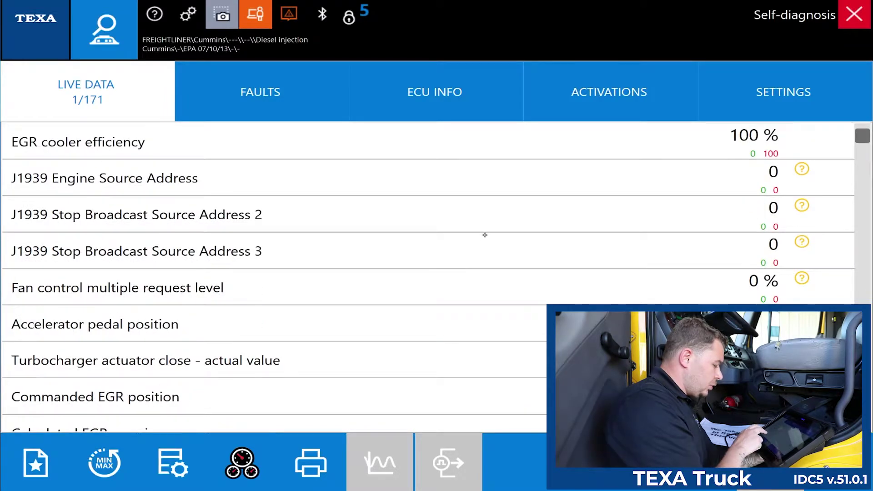
scroll(484, 235, "down", 8)
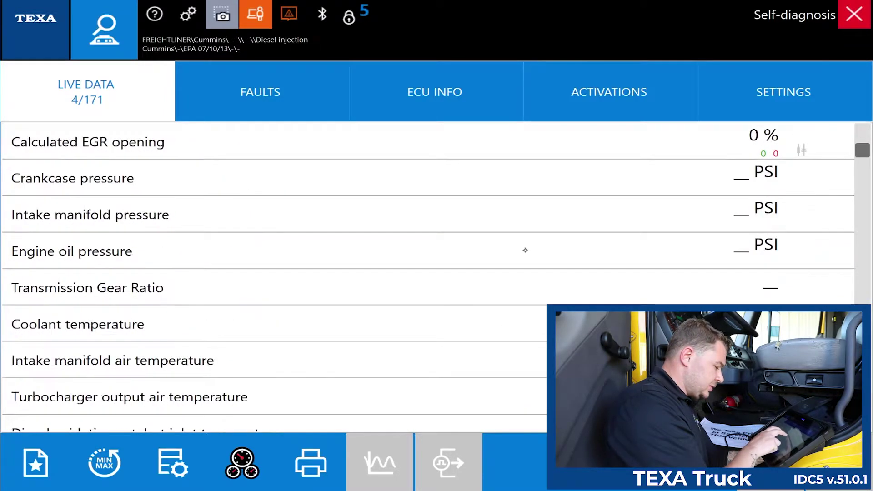
Display live graphs for crankcase pressure and intake manifold pressure, and collapse both back to plain values
left_click(460, 185)
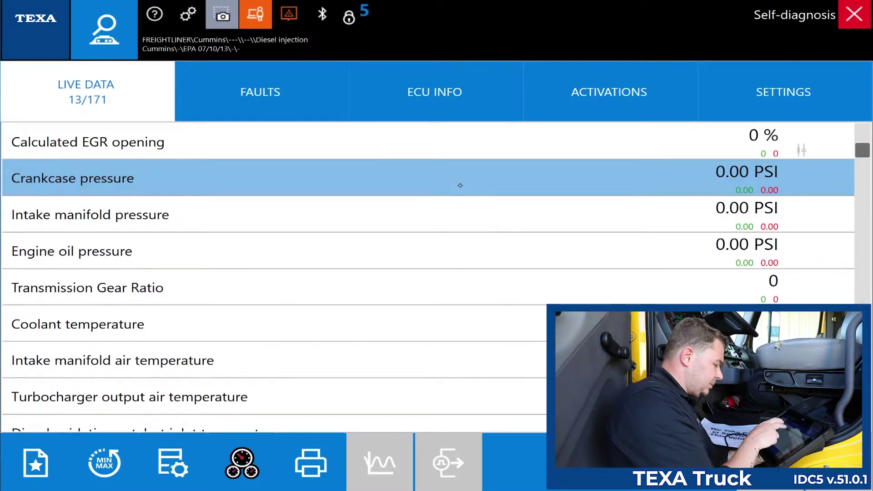
left_click(459, 247)
left_click(478, 322)
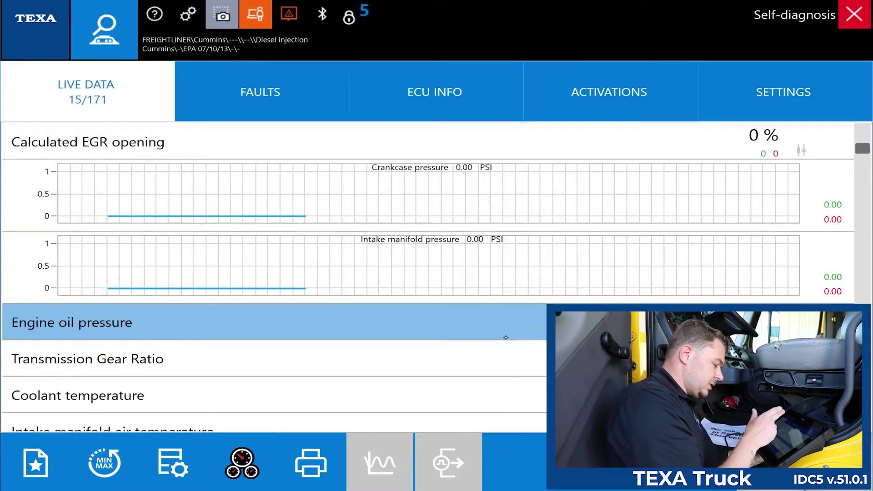
left_click(520, 260)
left_click(535, 184)
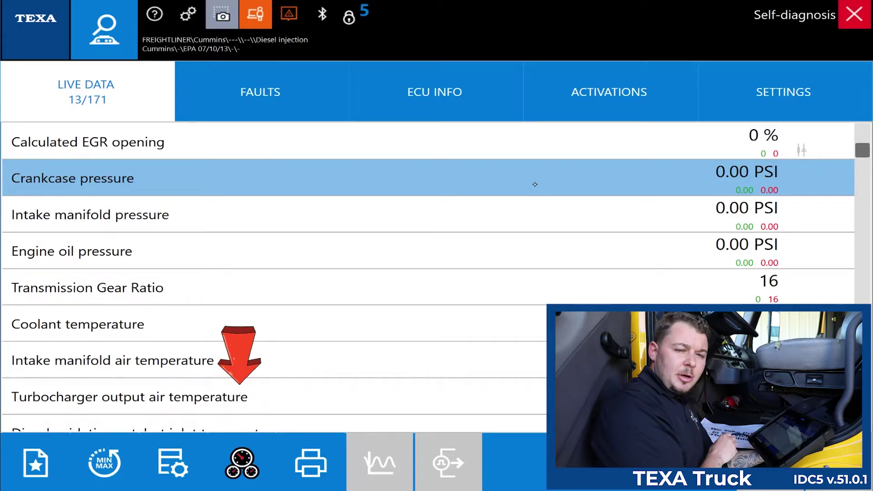
Show the live data as gauges and request the diesel injection wiring diagram for the ISB6.7 CM2350 variant
left_click(250, 467)
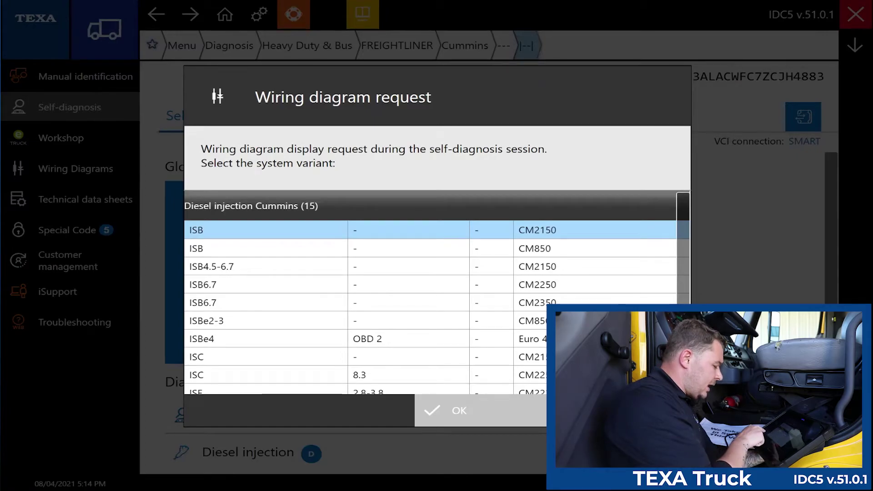
scroll(432, 295, "down", 1)
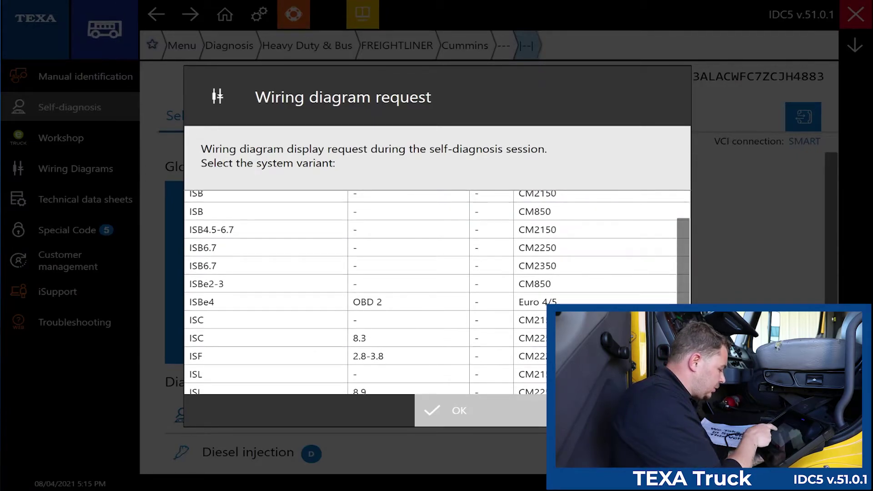
left_click(410, 266)
key("Return")
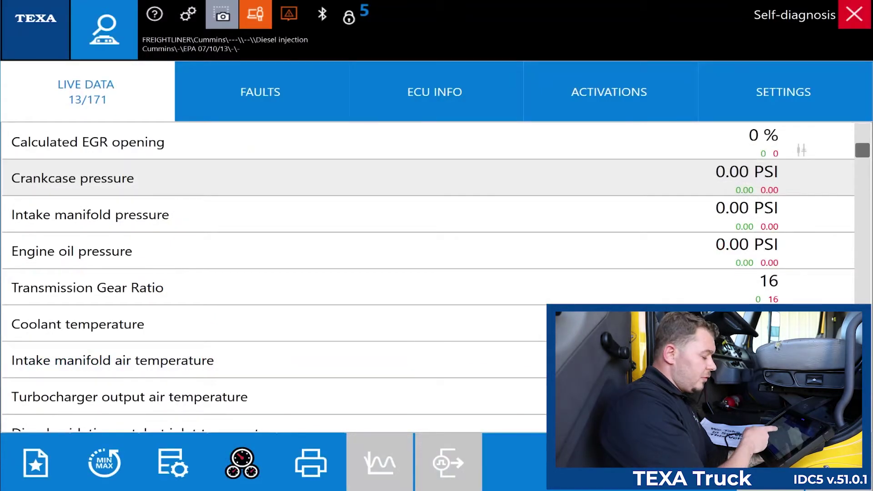
Review the engine control unit's identification information and read through the complete list of available activations
left_click(434, 92)
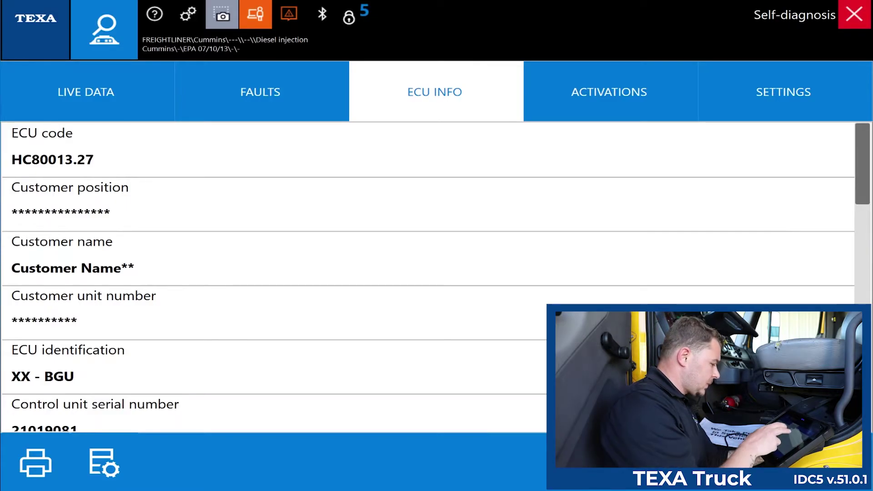
left_click(609, 92)
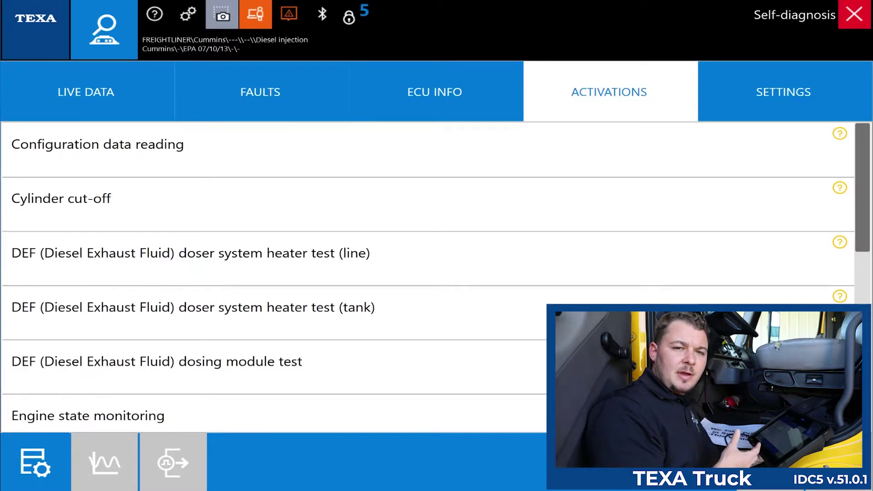
scroll(273, 278, "down", 3)
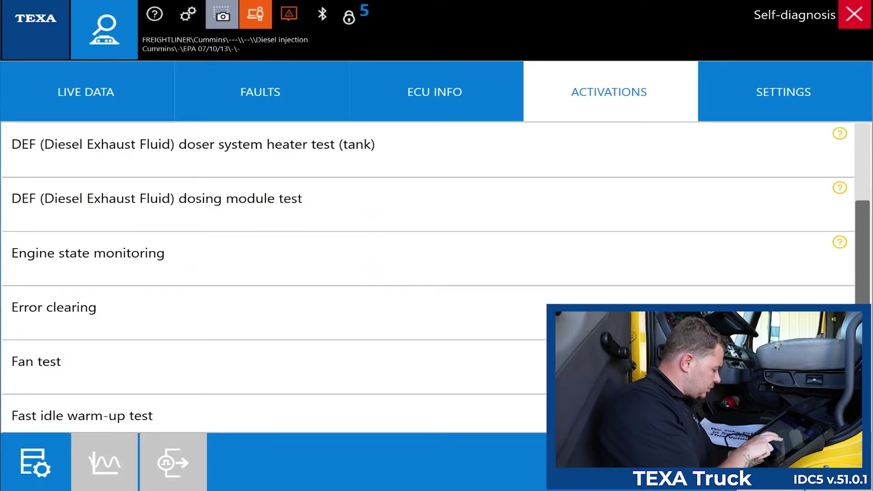
scroll(273, 277, "down", 2)
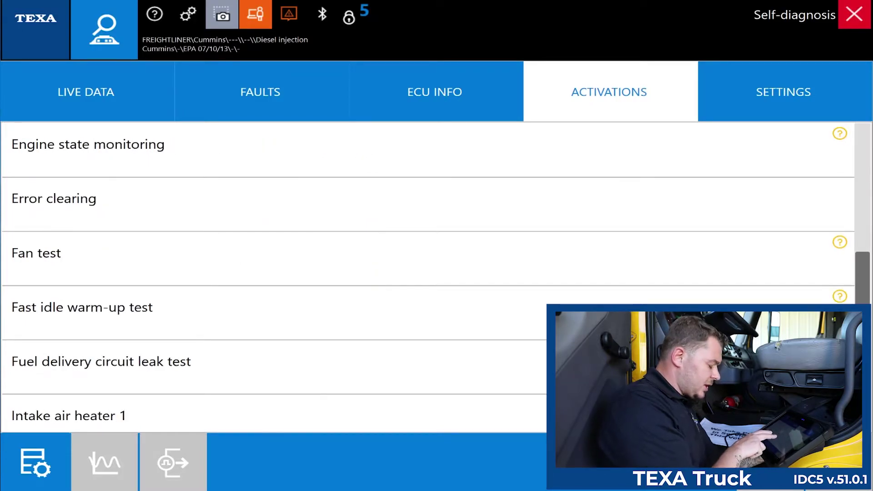
scroll(273, 277, "down", 2)
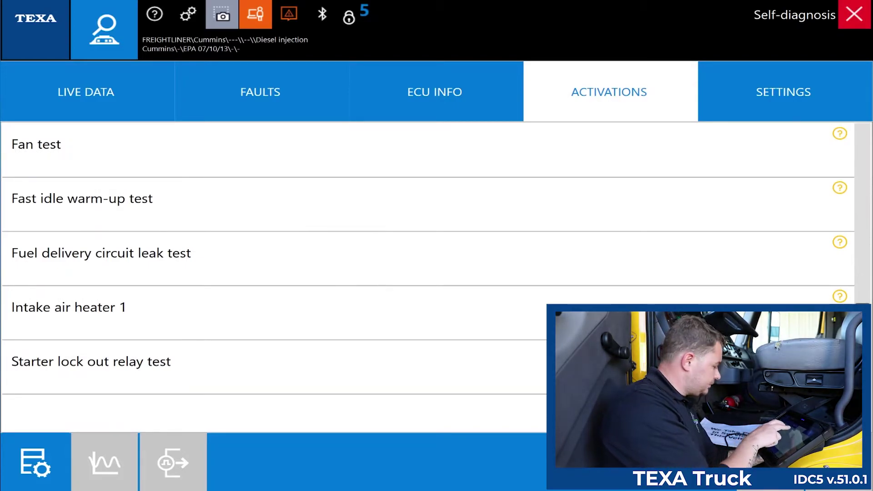
scroll(272, 278, "up", 7)
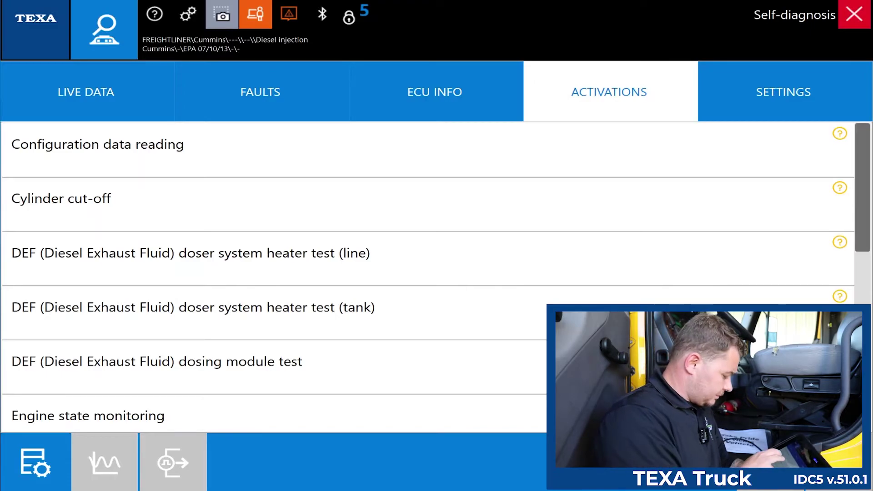
Start the Cylinder cut-off activation, close its help text, and confirm the PTO, cruise control and air conditioner preconditions
left_click(137, 204)
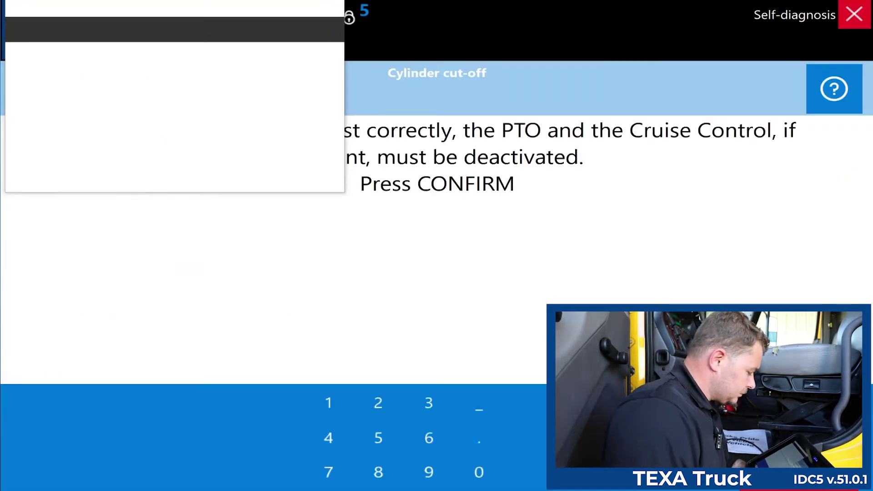
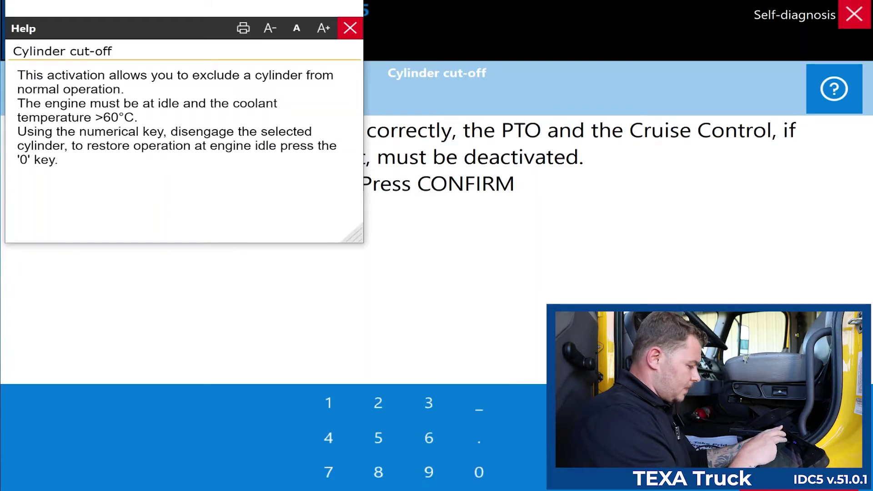
left_click(350, 29)
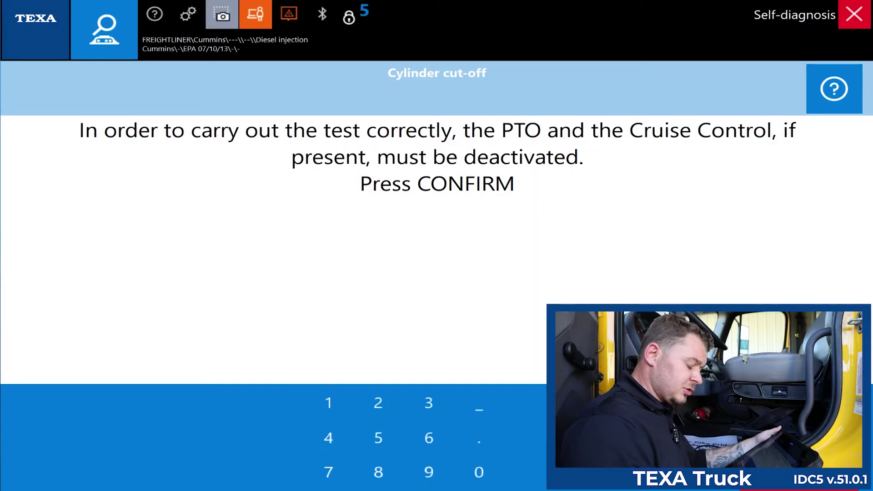
key("Return")
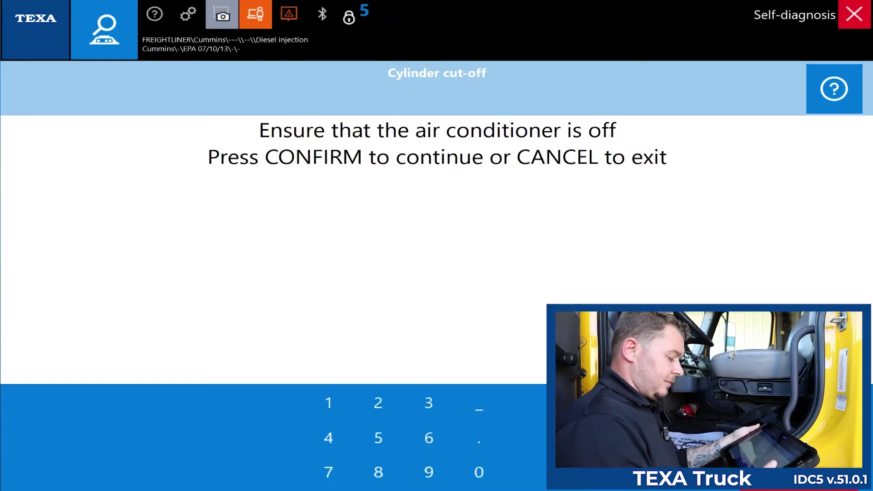
key("Return")
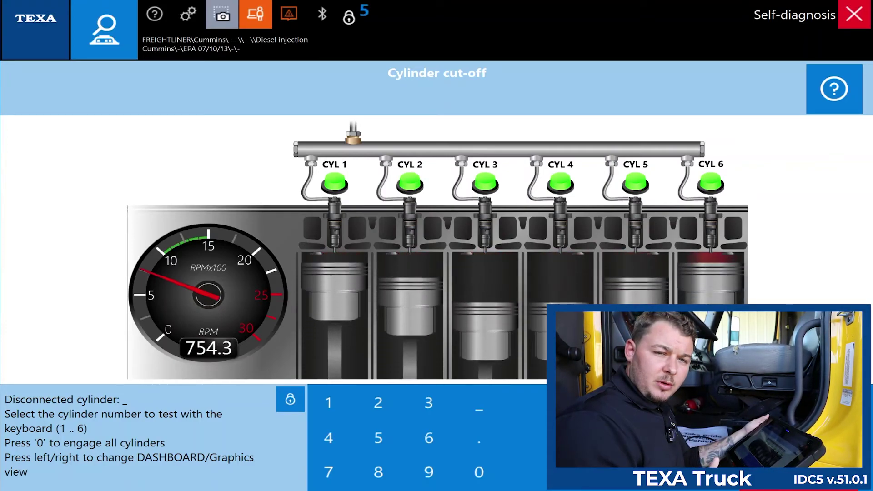
Cut off cylinder 1 and cylinder 4 in turn, re-engaging all cylinders after each, and exit the test
key("1")
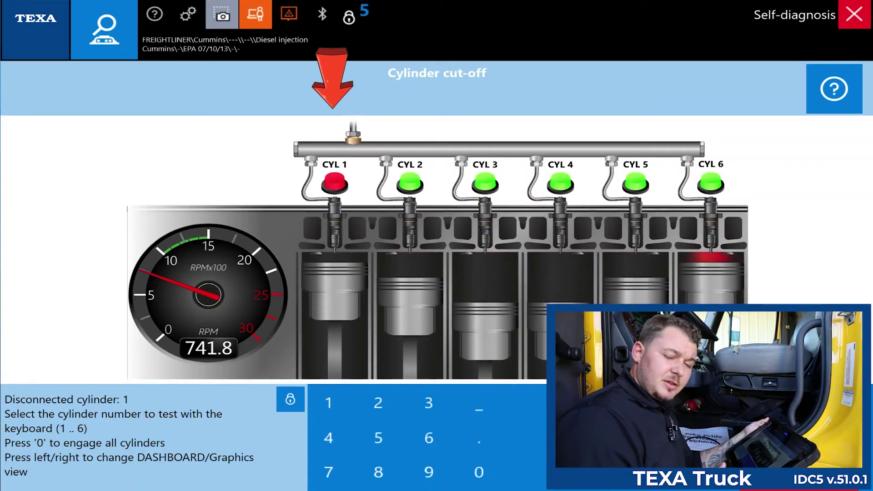
key("0")
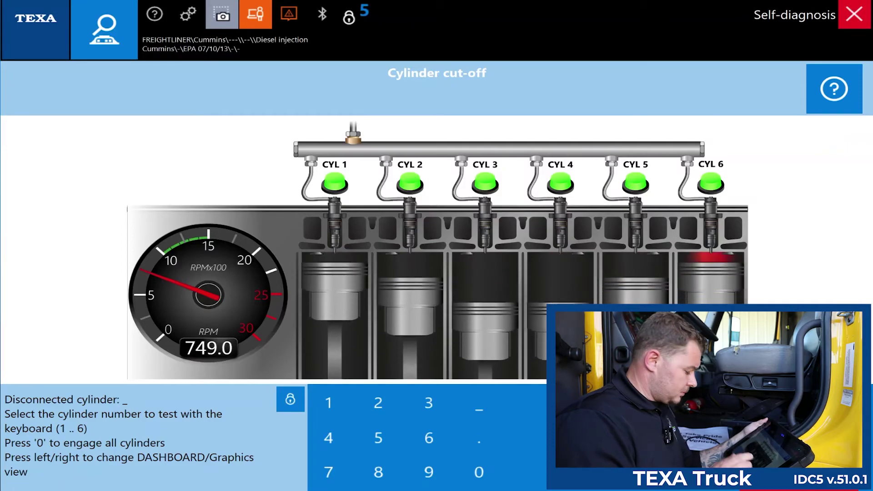
key("4")
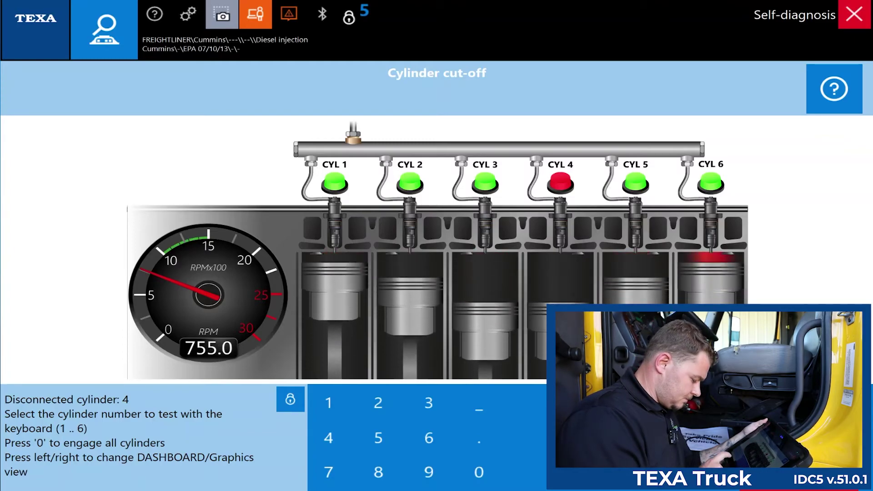
key("0")
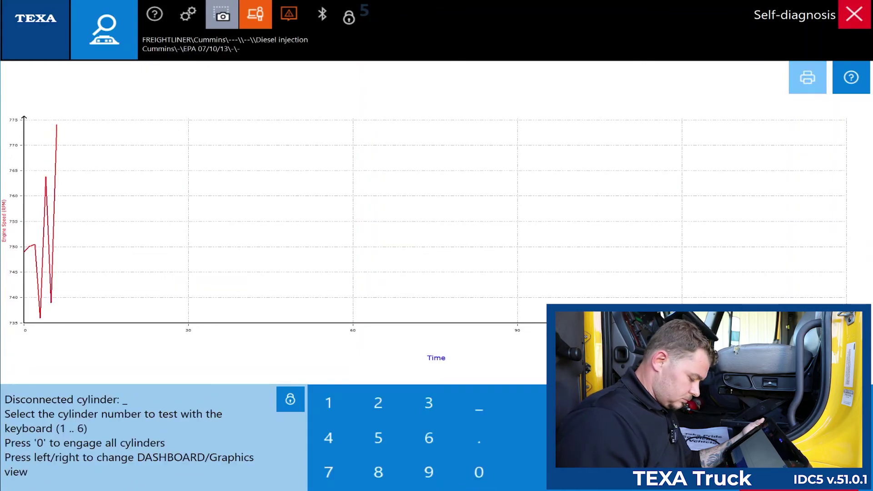
left_click(854, 15)
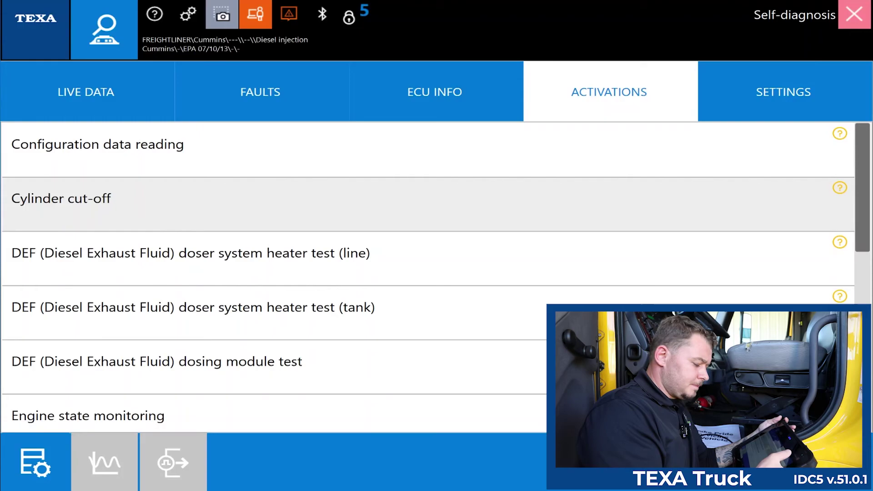
Examine the diesel injection settings list, from the VGT calibrations through the parameterizations and regenerations to the reset functions
left_click(783, 91)
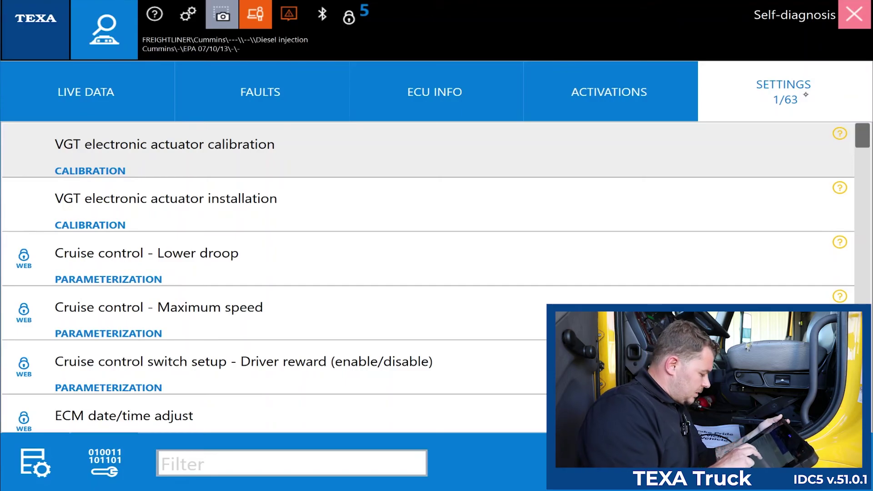
scroll(539, 238, "down", 2)
scroll(540, 239, "down", 3)
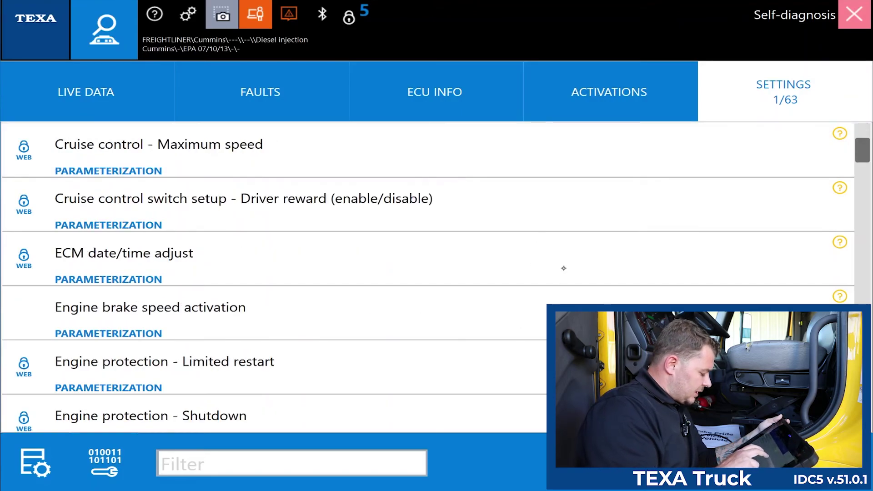
scroll(567, 258, "down", 2)
scroll(566, 257, "down", 1)
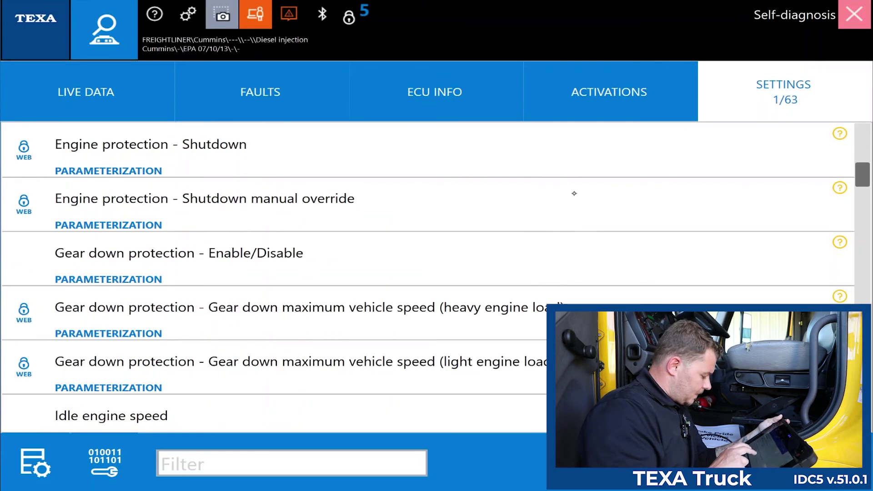
scroll(568, 207, "down", 3)
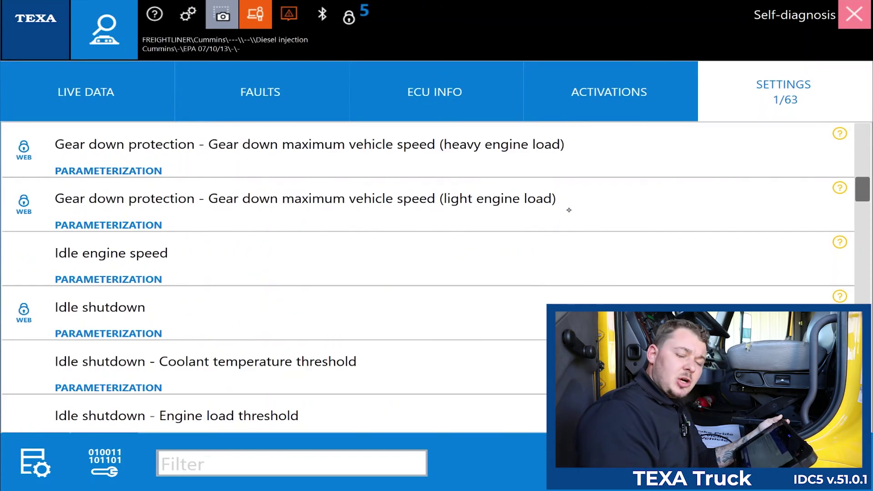
scroll(569, 210, "down", 2)
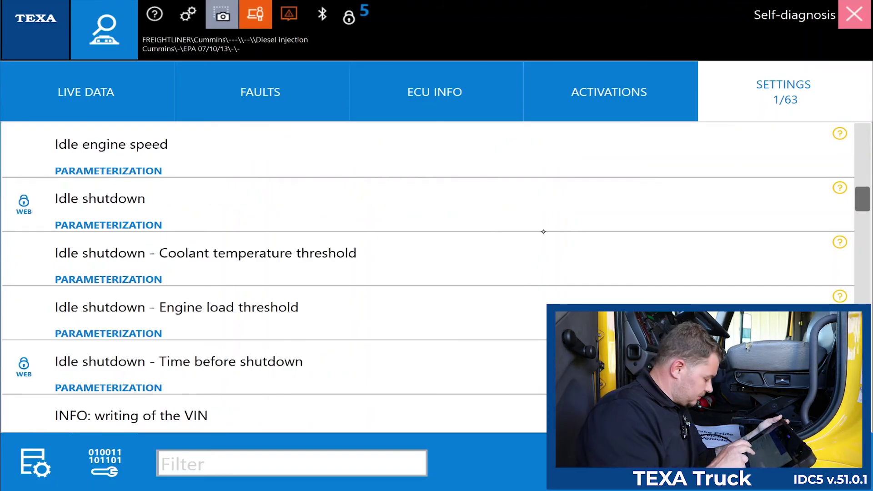
scroll(489, 313, "down", 8)
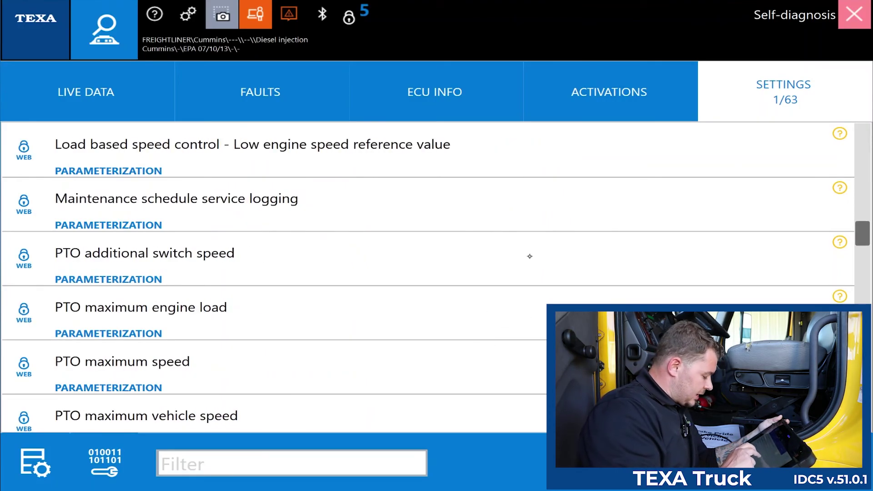
scroll(530, 255, "down", 11)
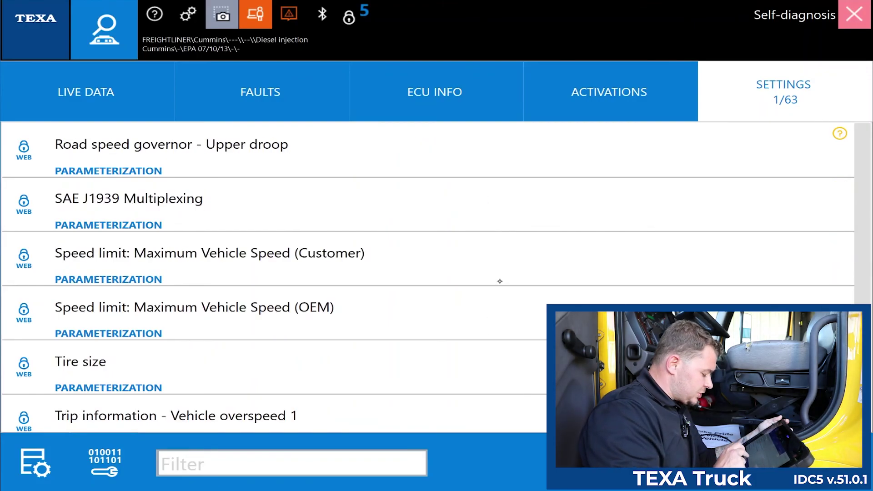
scroll(499, 280, "down", 7)
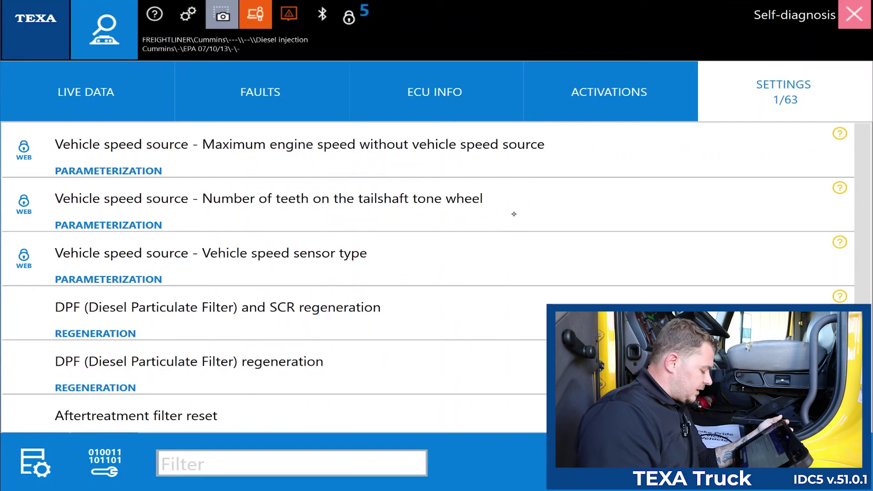
scroll(500, 218, "down", 7)
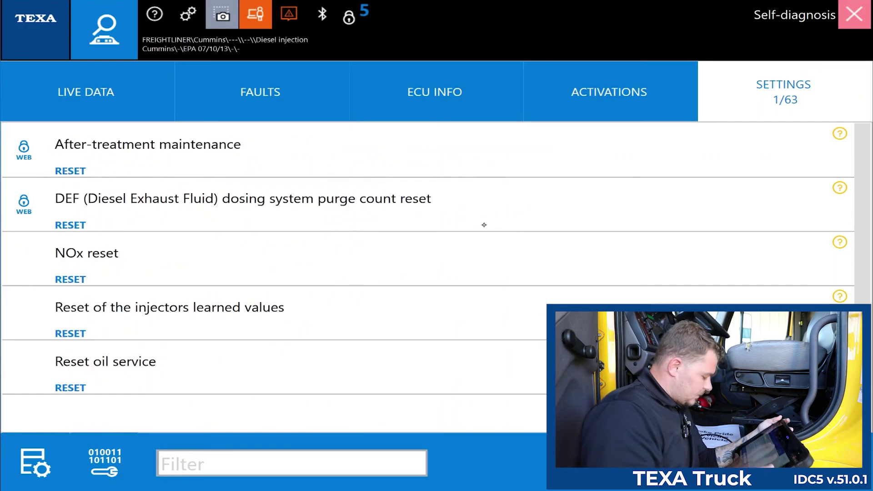